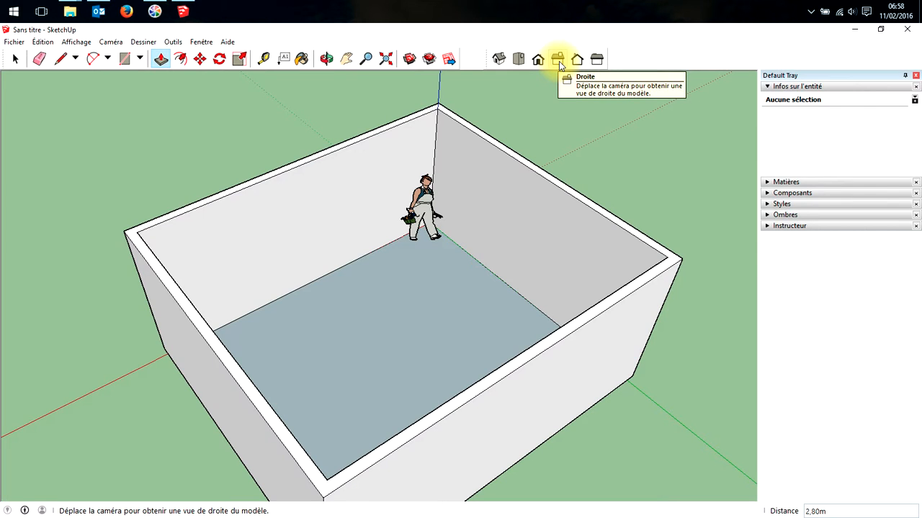
Draw a window rectangle about 1.76 m by 1.09 m near the middle of the room's right-view outer wall.
left_click(559, 61)
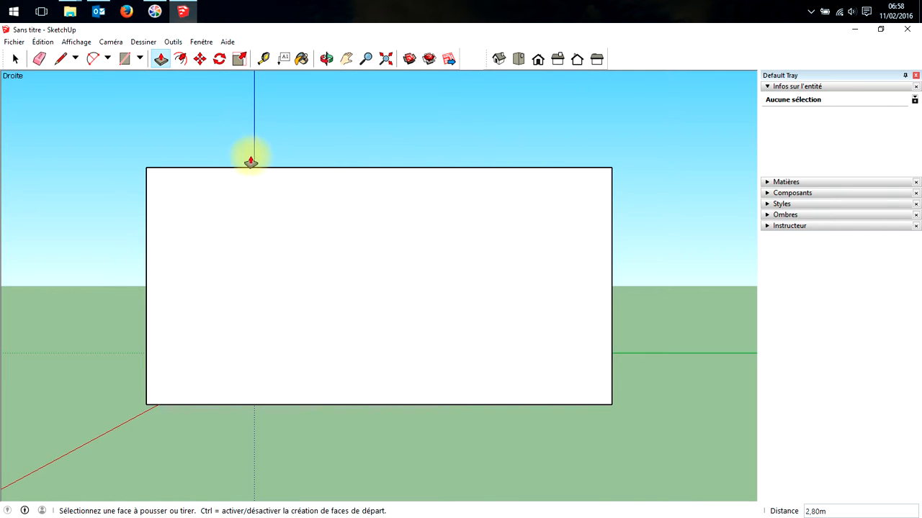
left_click(124, 62)
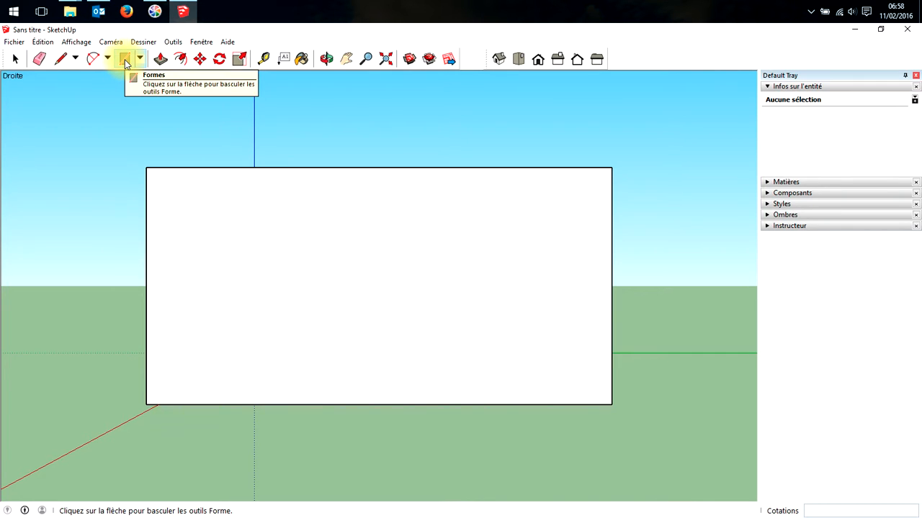
left_click(313, 243)
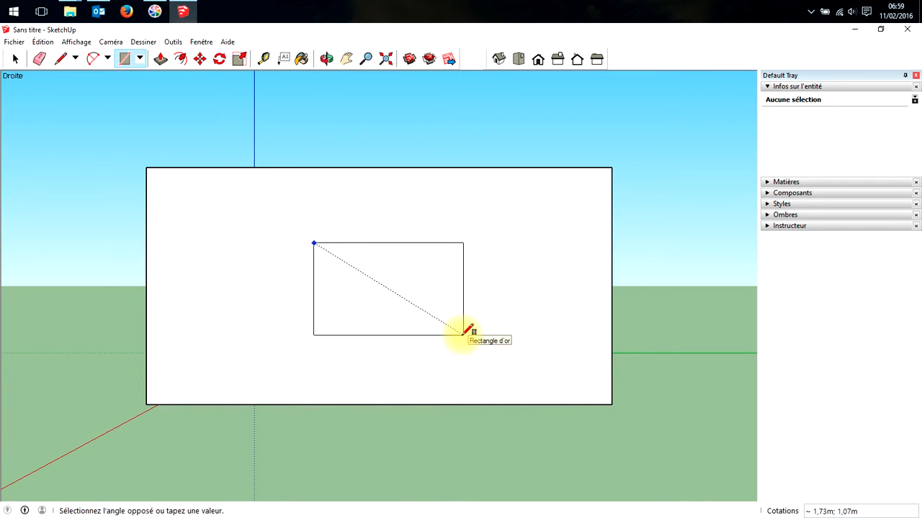
left_click(465, 335)
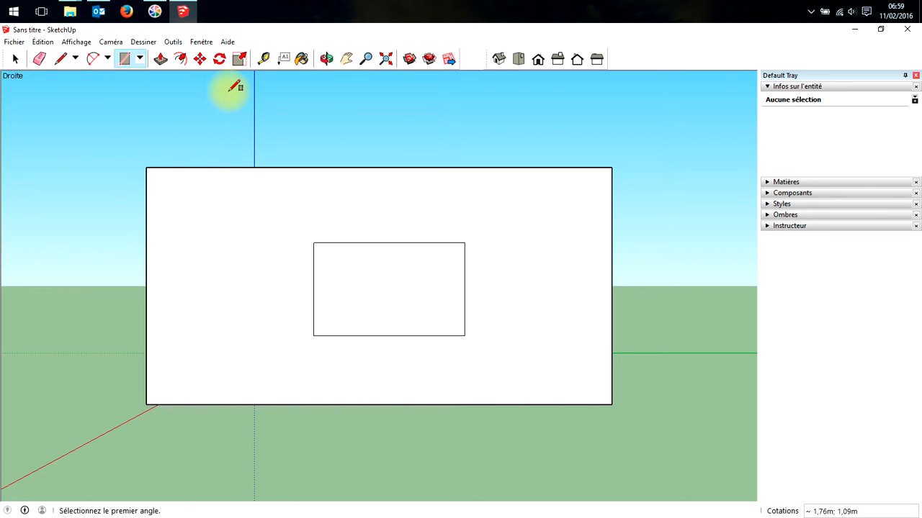
Push the window rectangle 0.15 m inward through the wall to cut the opening.
key("o")
left_click_drag(229, 91, 236, 257)
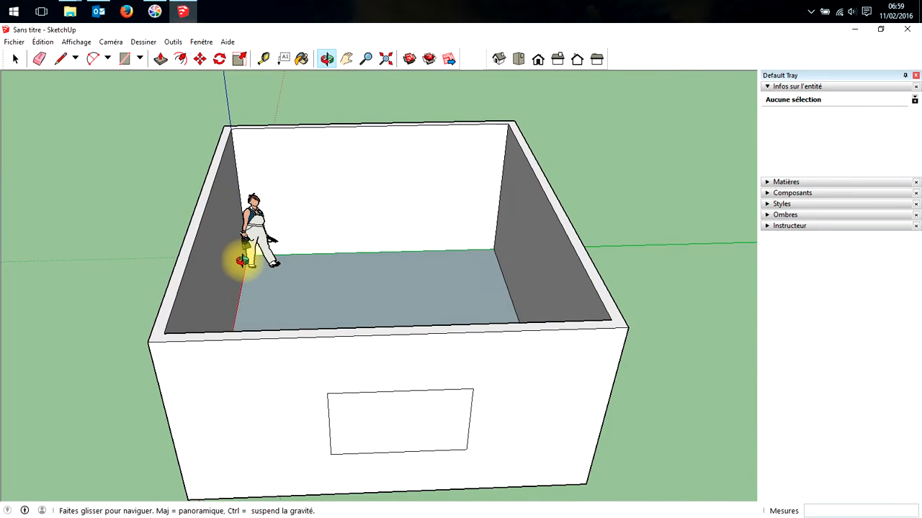
key("r")
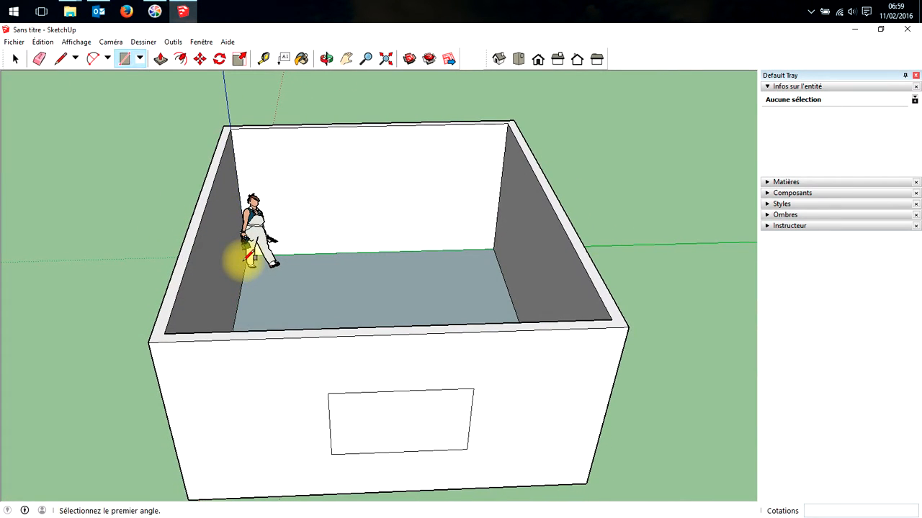
left_click(161, 61)
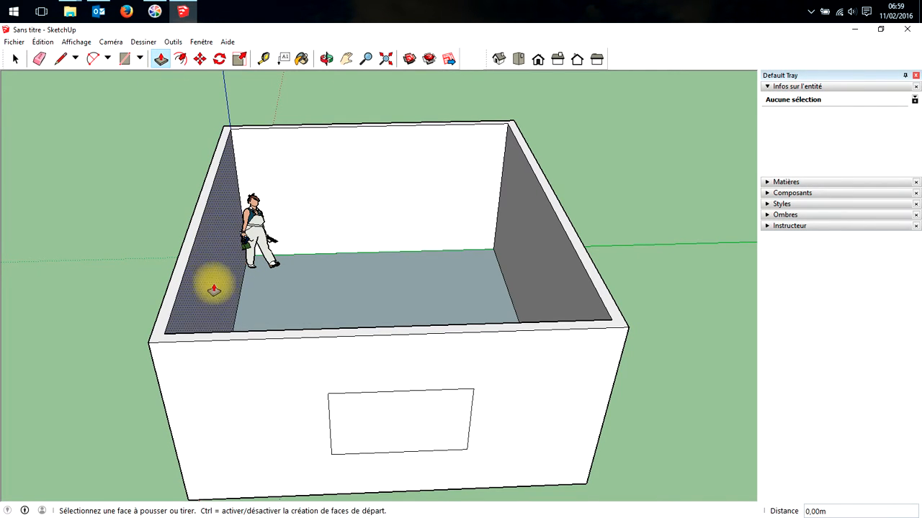
left_click(408, 436)
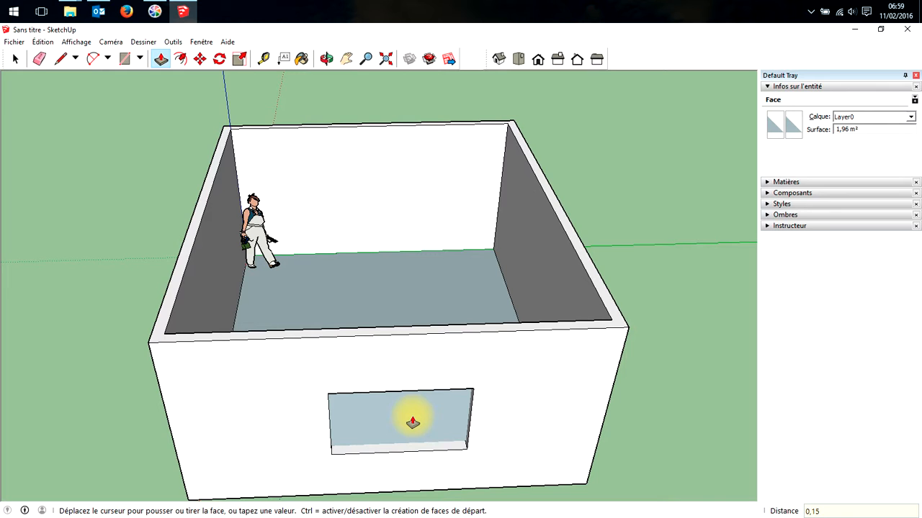
key("Return")
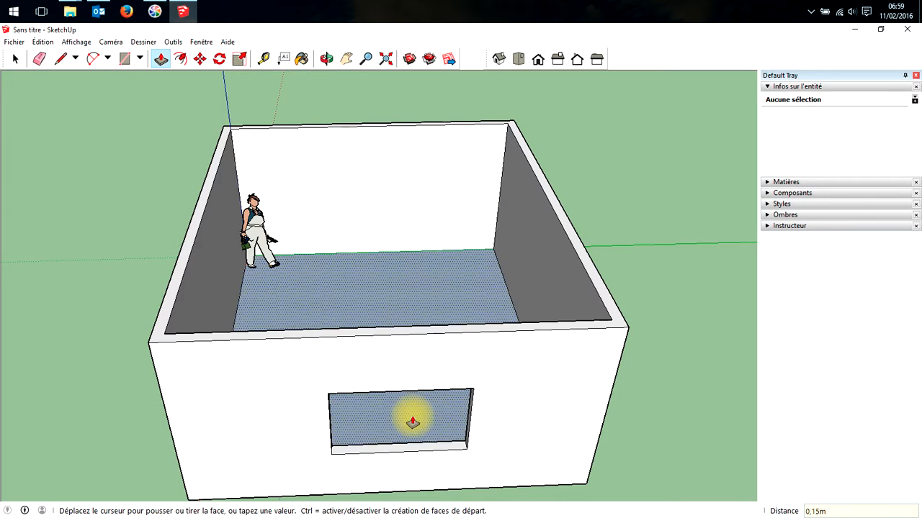
middle_click_drag(531, 436, 533, 319)
key("p")
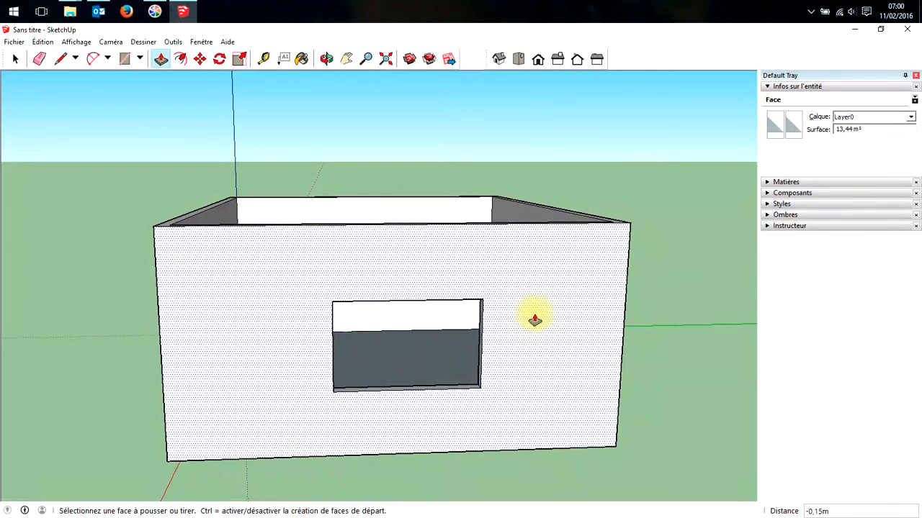
Place two vertical guides on the window wall in right view, 0.4 m from its left edge and 0.8 m beyond the first guide.
left_click(557, 59)
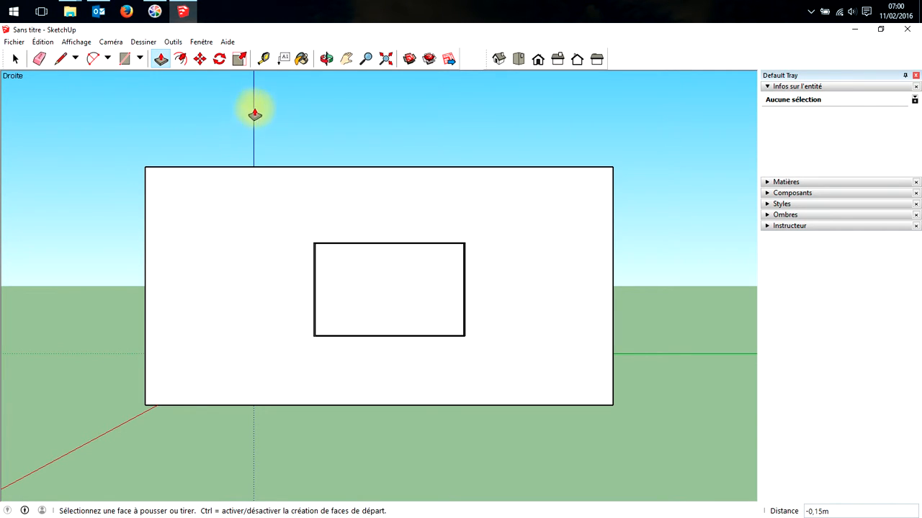
left_click(266, 59)
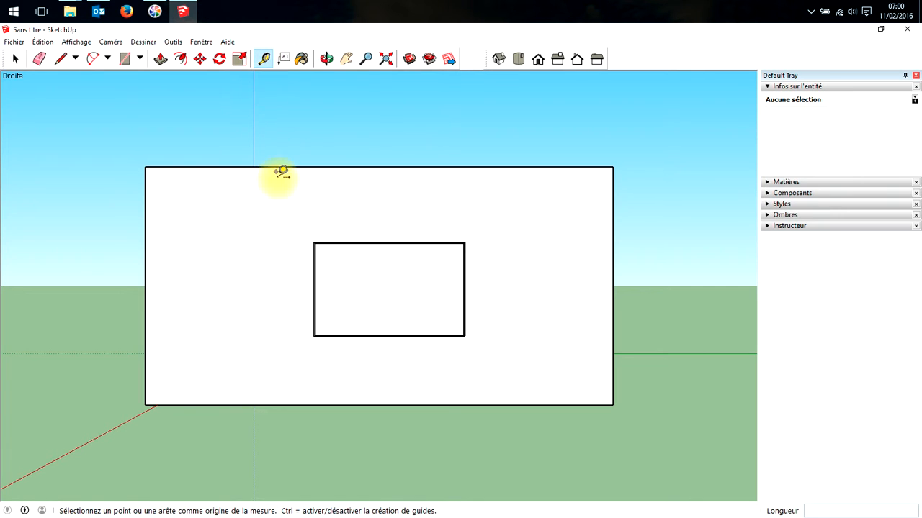
left_click(144, 220)
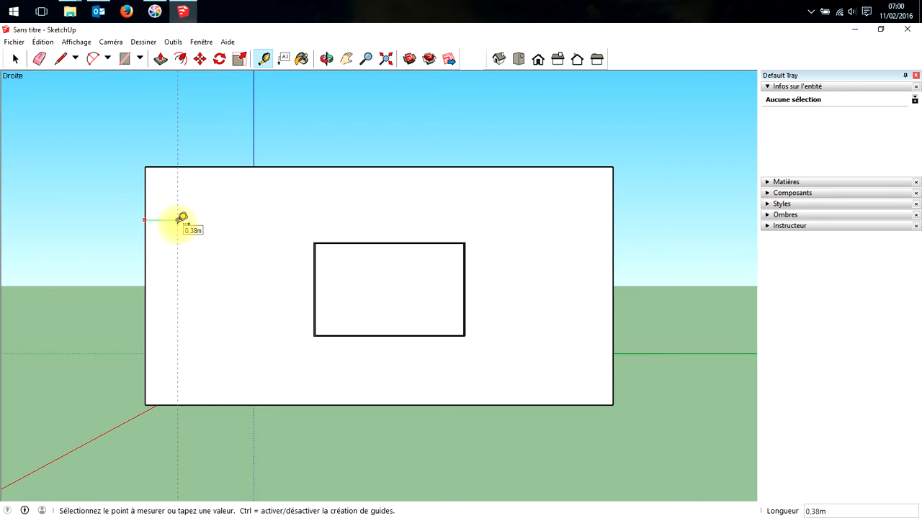
type("0,4")
key("Return")
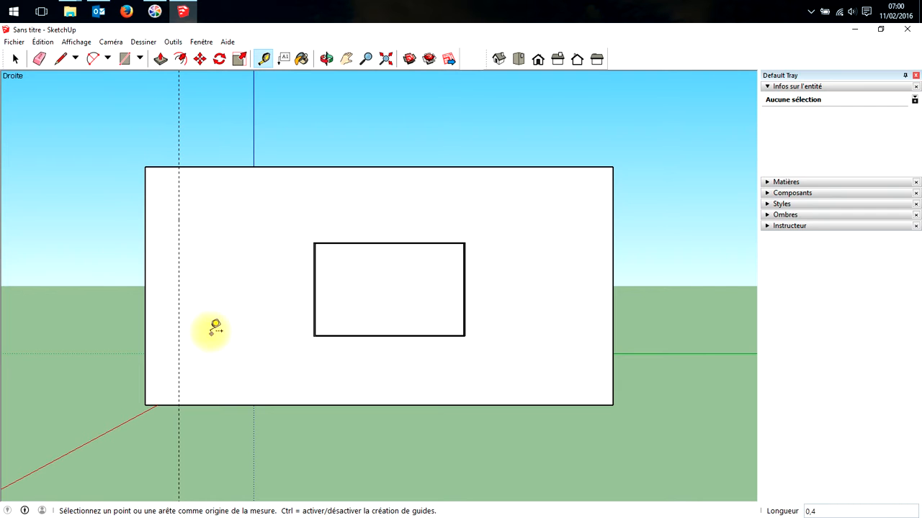
left_click(179, 322)
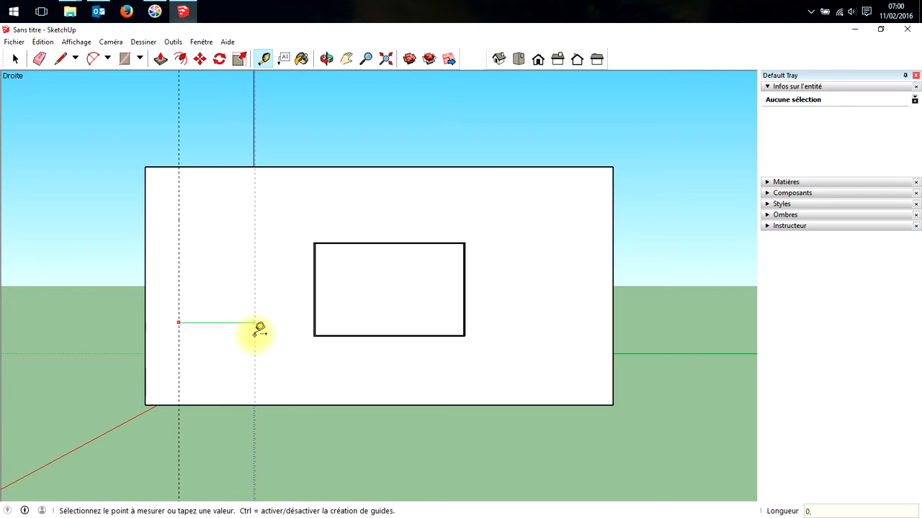
key("Return")
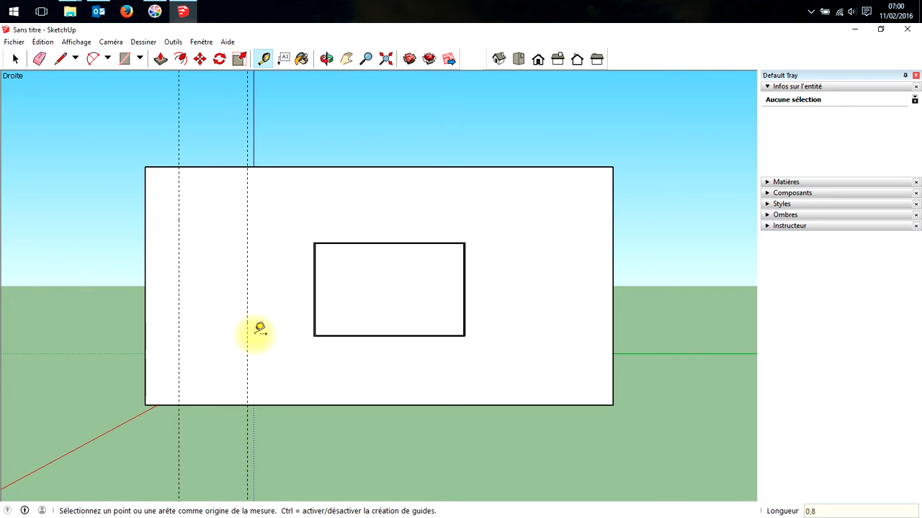
Place a horizontal guide 2.2 m above the wall's bottom edge.
left_click(210, 403)
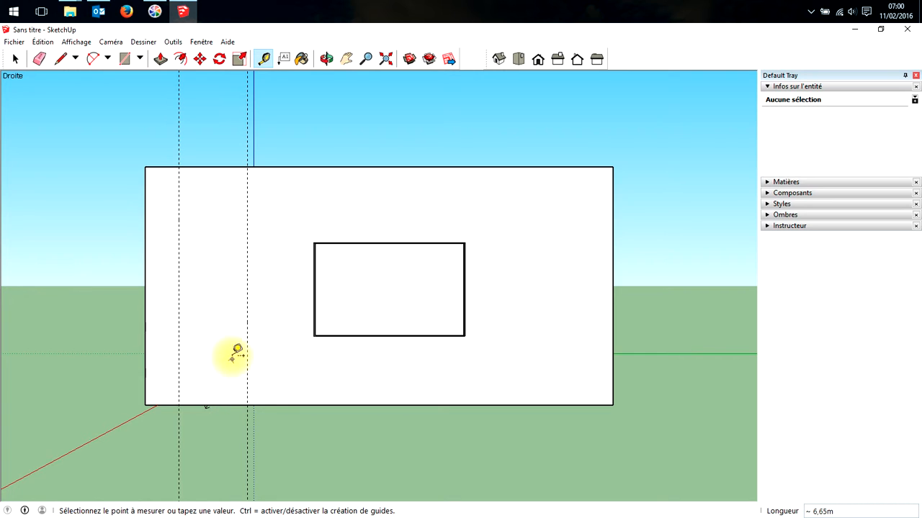
left_click(225, 414)
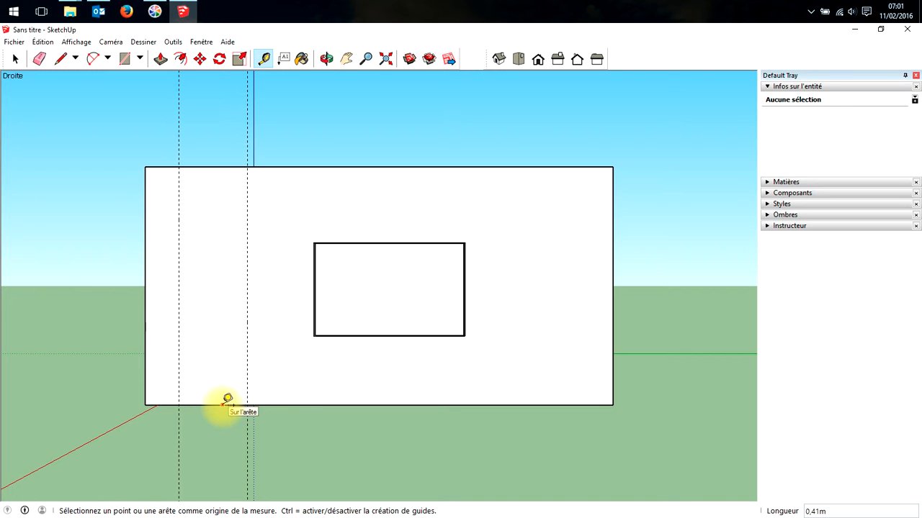
left_click(222, 404)
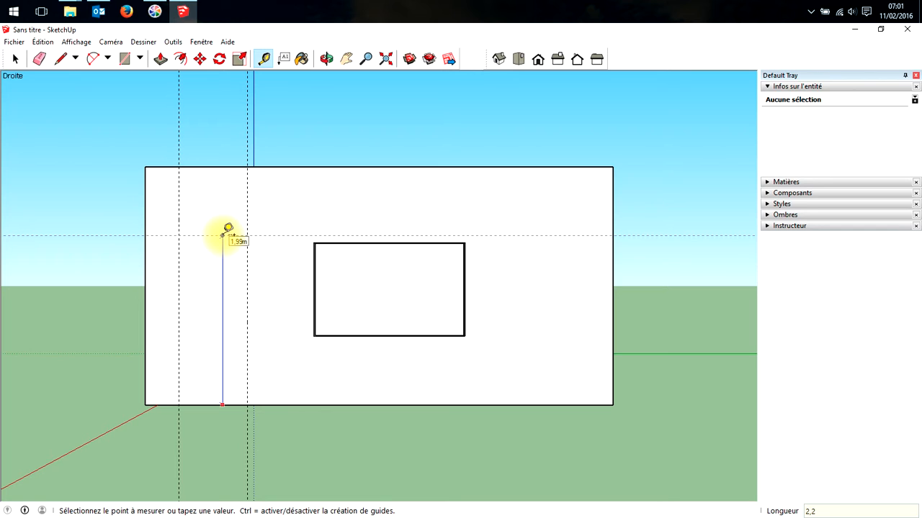
key("Return")
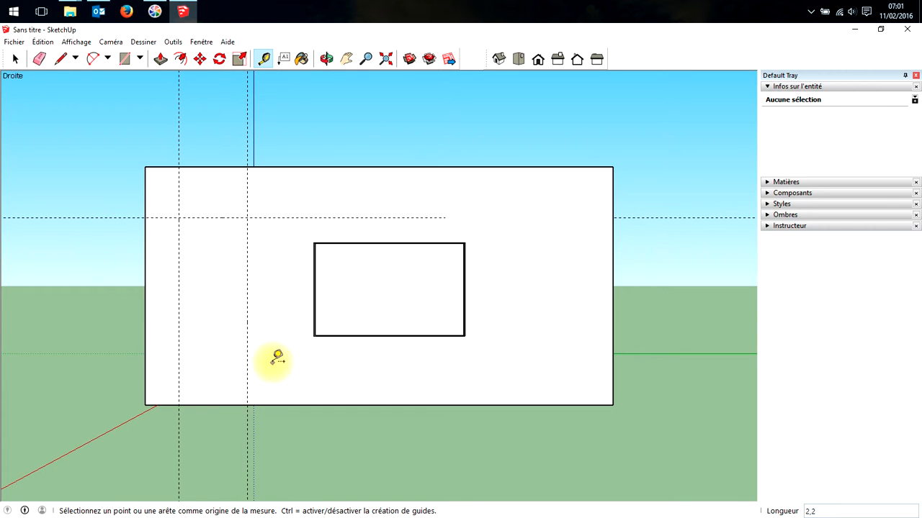
Draw a 0.80 m by 2.20 m door rectangle from the wall's base up to the guide intersection, between the two vertical guides.
left_click(124, 59)
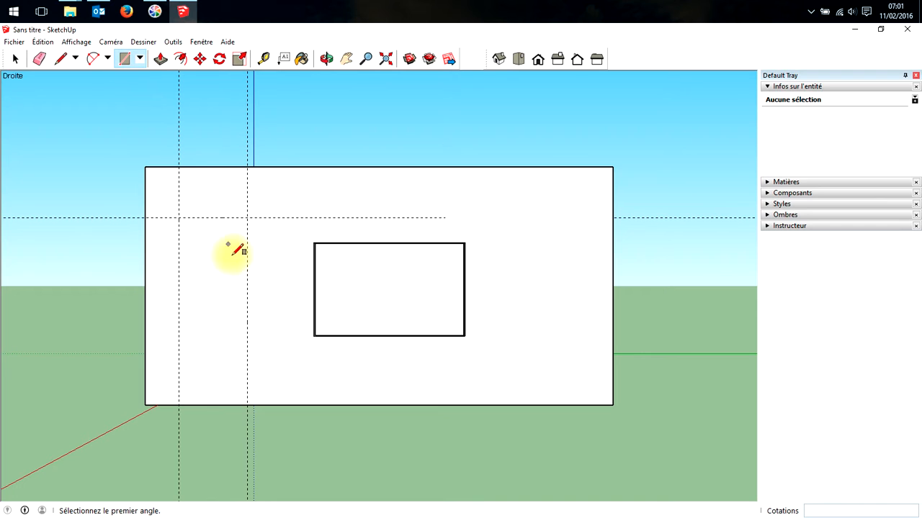
left_click(179, 405)
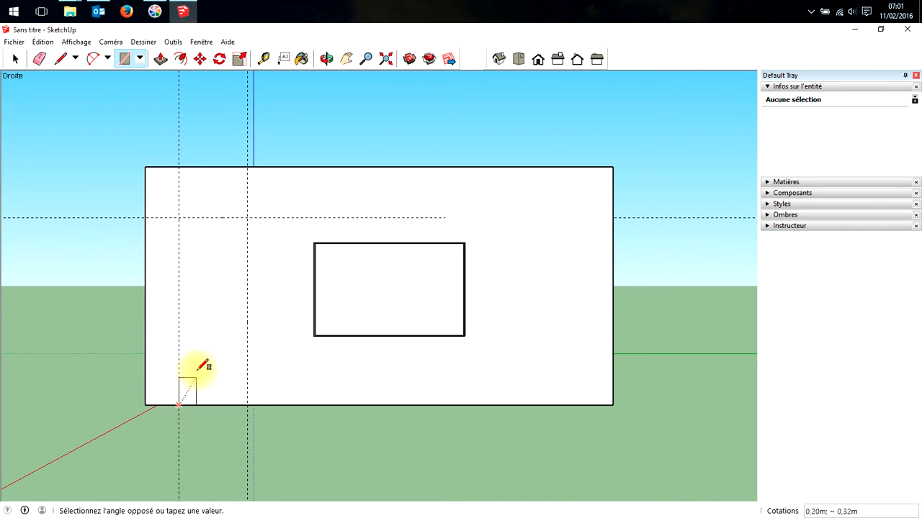
left_click(247, 218)
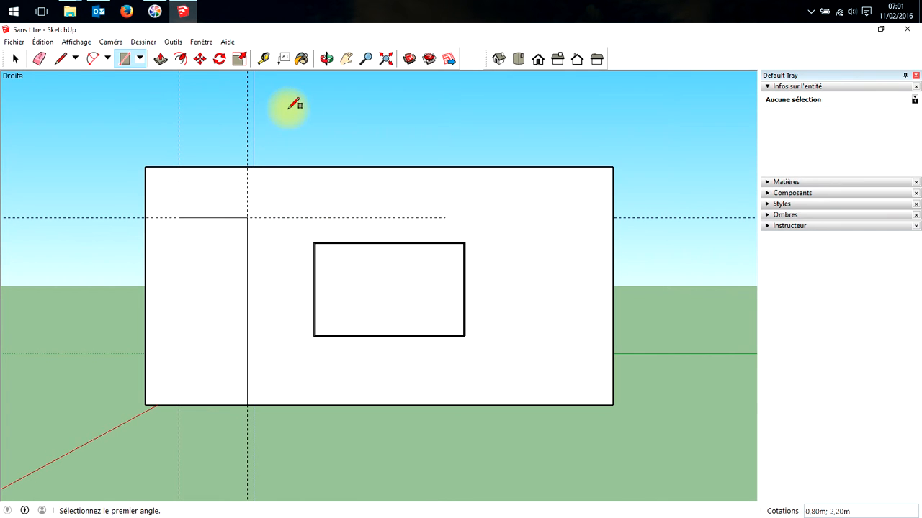
Push the door rectangle 0.15 m inward through the wall to cut the doorway.
middle_click_drag(295, 103, 346, 236)
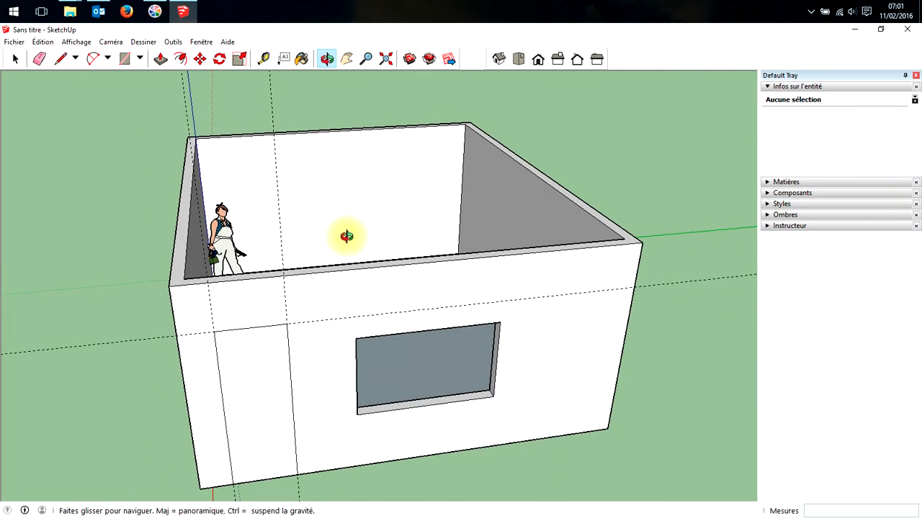
left_click(160, 58)
left_click(259, 391)
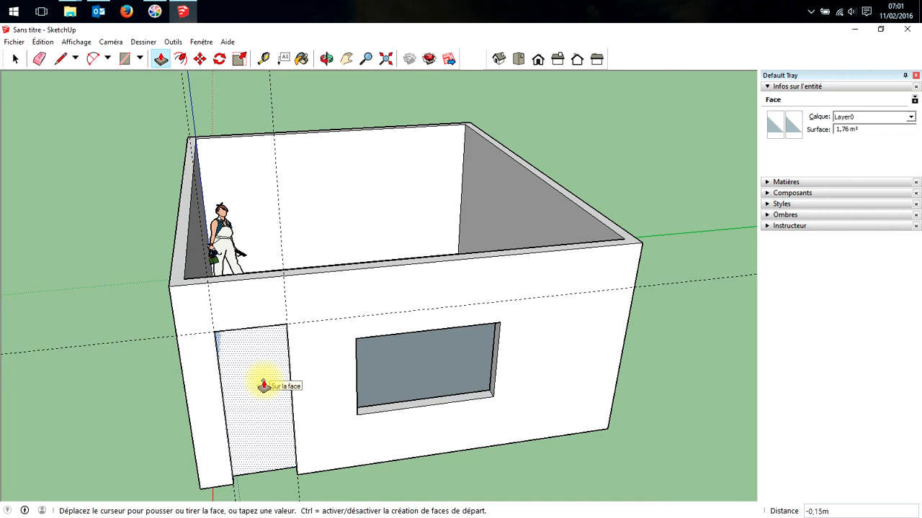
type("0,15")
key("Return")
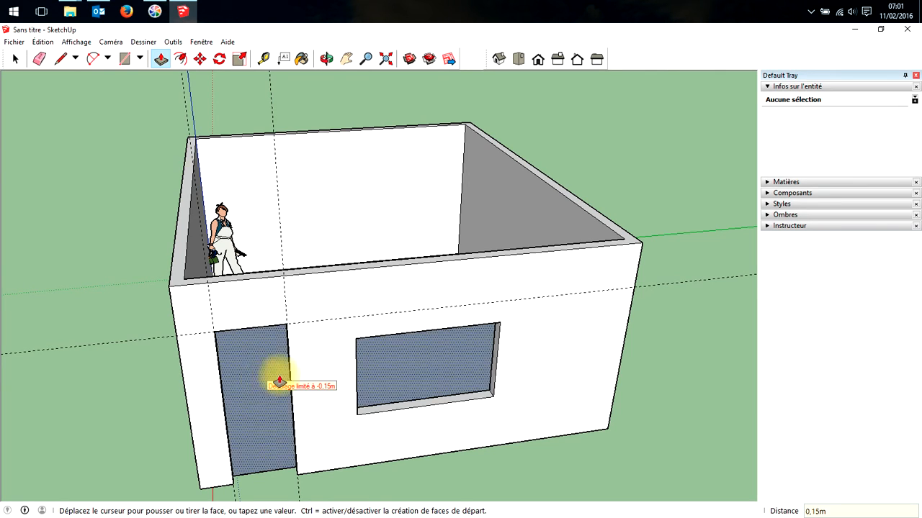
key("o")
left_click_drag(352, 439, 207, 317)
left_click_drag(223, 341, 352, 449)
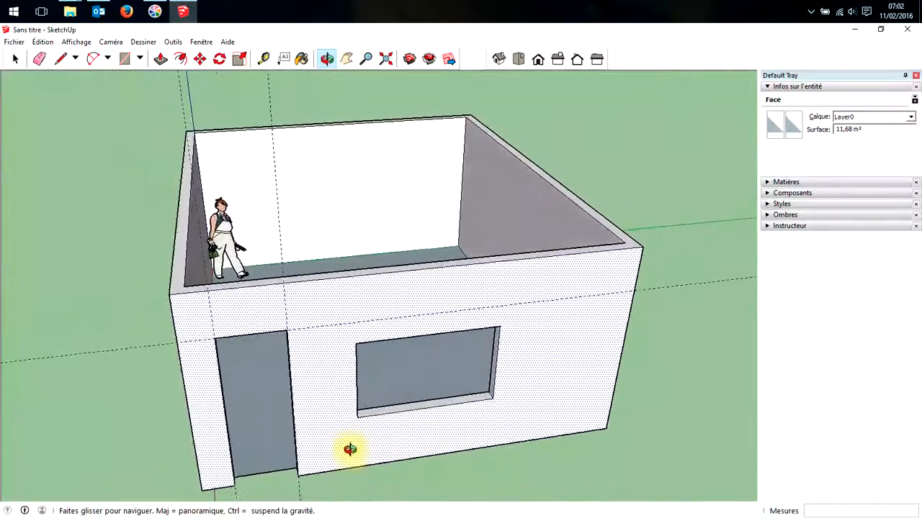